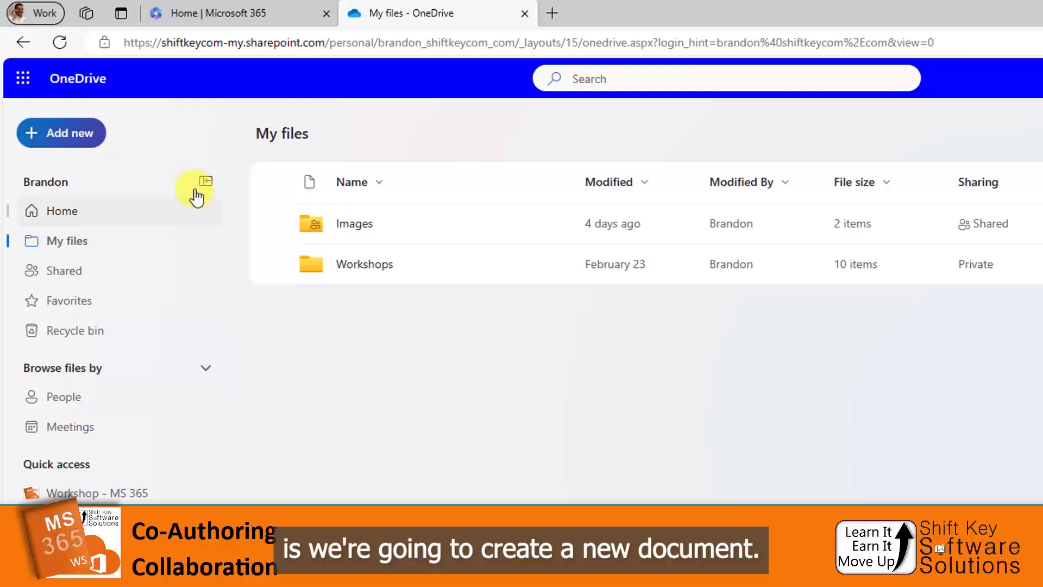
# Step: Create a new blank Word document from OneDrive's Add new menu
pyautogui.click(74, 135)
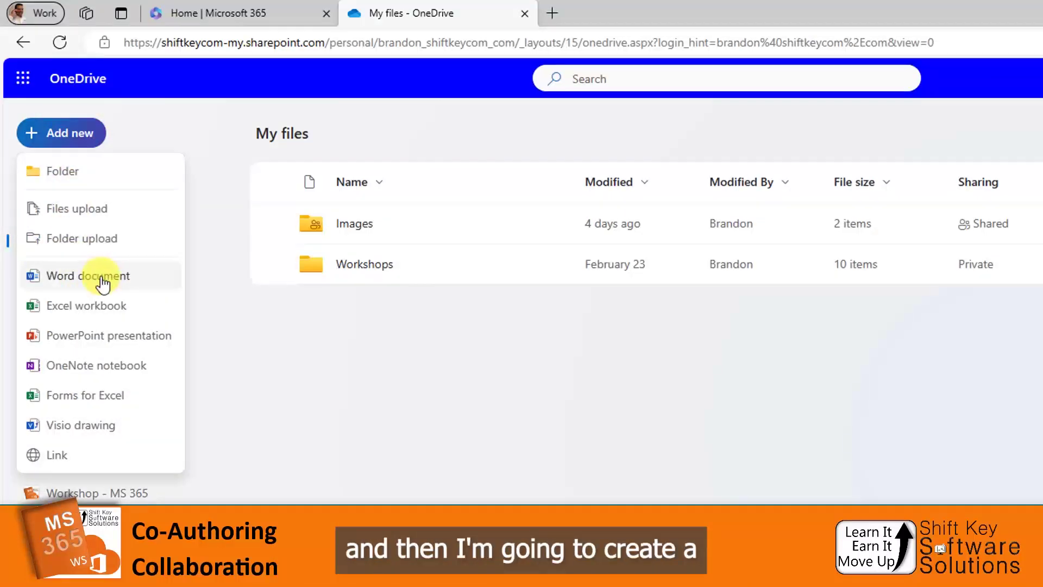
pyautogui.click(106, 277)
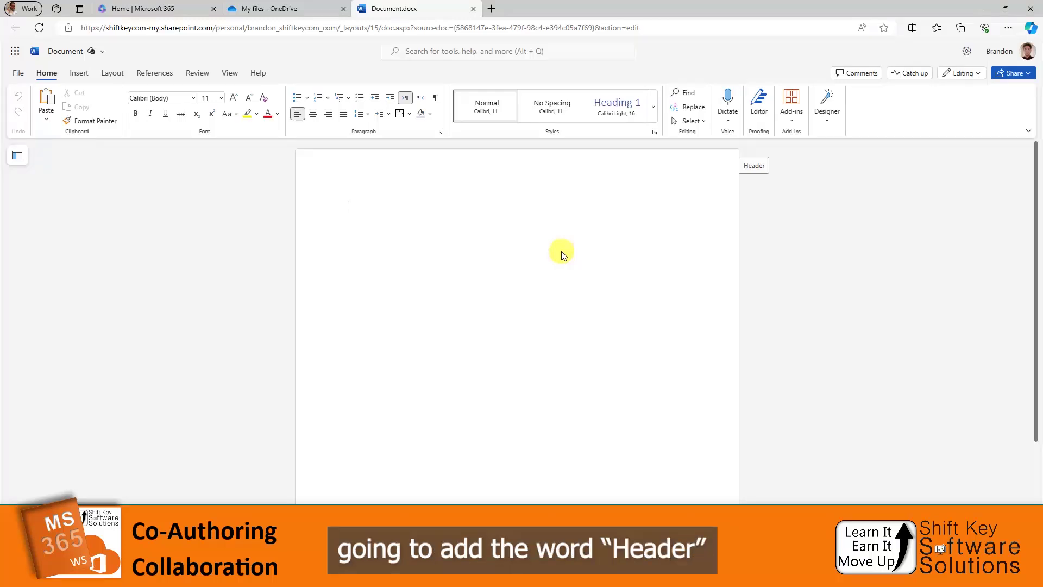
# Step: Type the placeholder lines 'Header', 'Body' and 'Closing', separated by blank lines
pyautogui.write('Header')
pyautogui.press('Return')
pyautogui.press('Return')
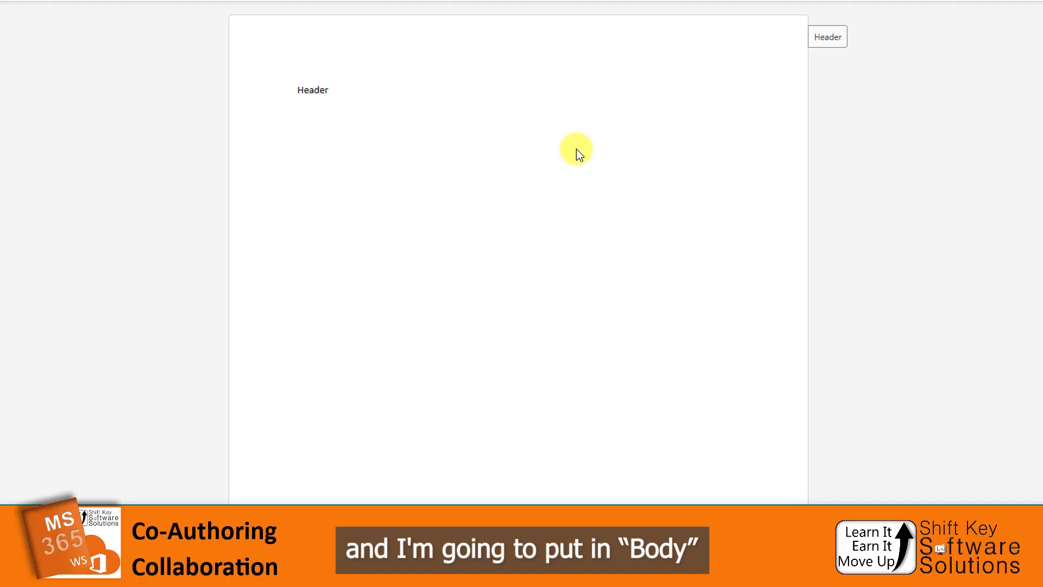
pyautogui.write('Body')
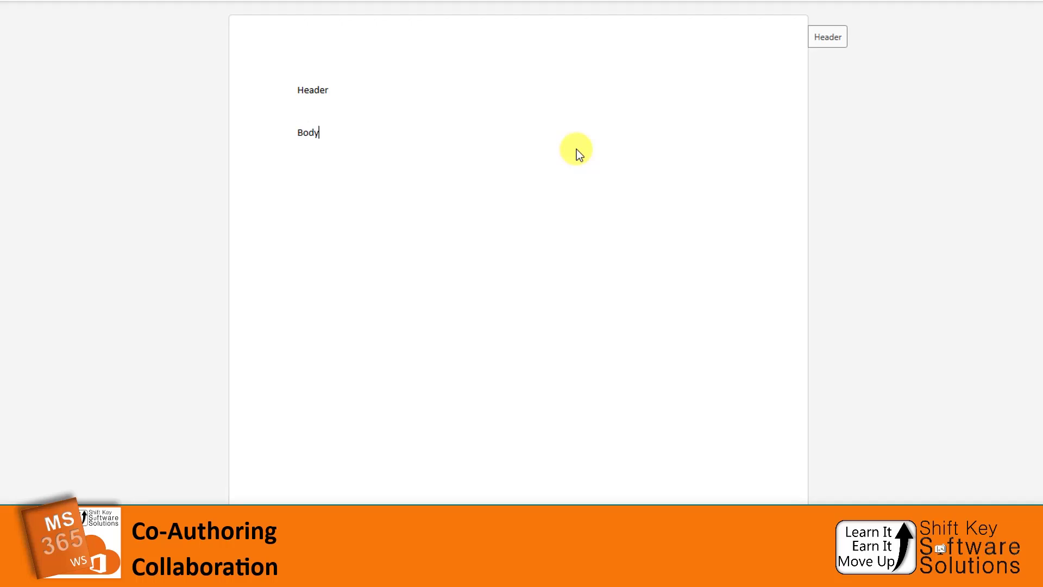
pyautogui.press('Return')
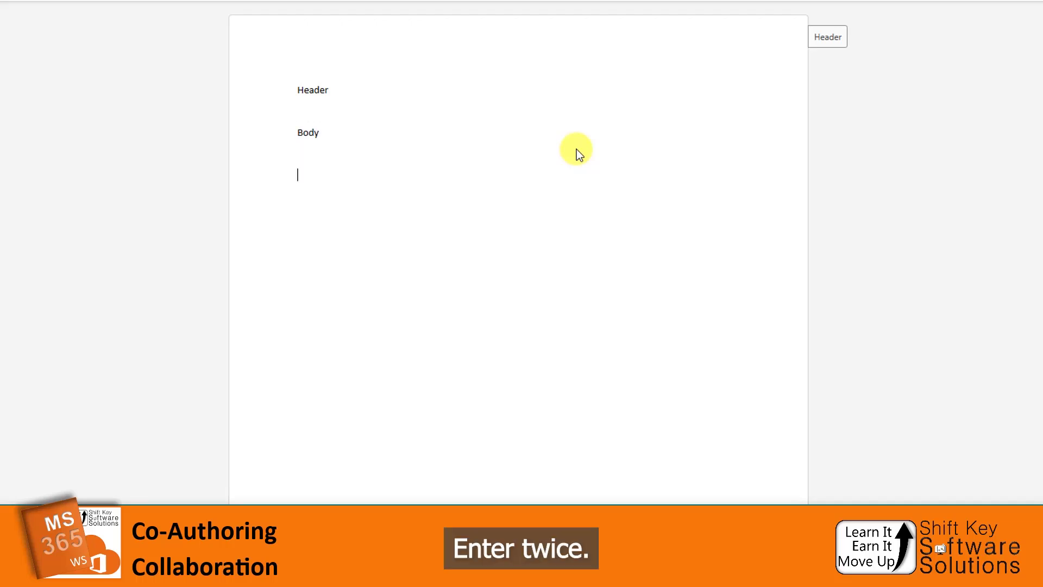
pyautogui.write('Closing')
pyautogui.press('Return')
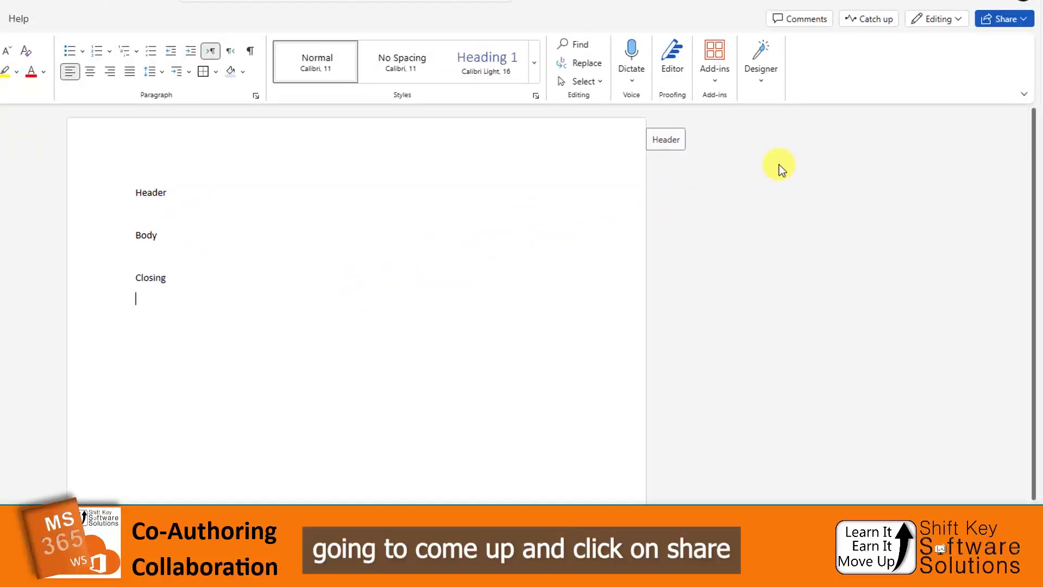
# Step: Invite the colleague with Can edit permission and a pasted message requesting Header, Body and Closing content
pyautogui.click(997, 22)
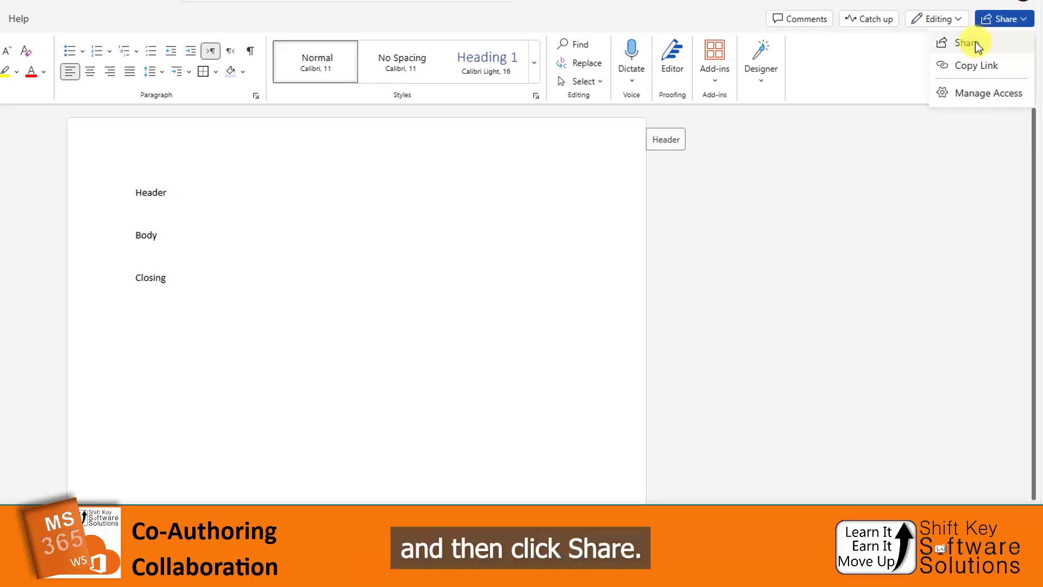
pyautogui.click(976, 42)
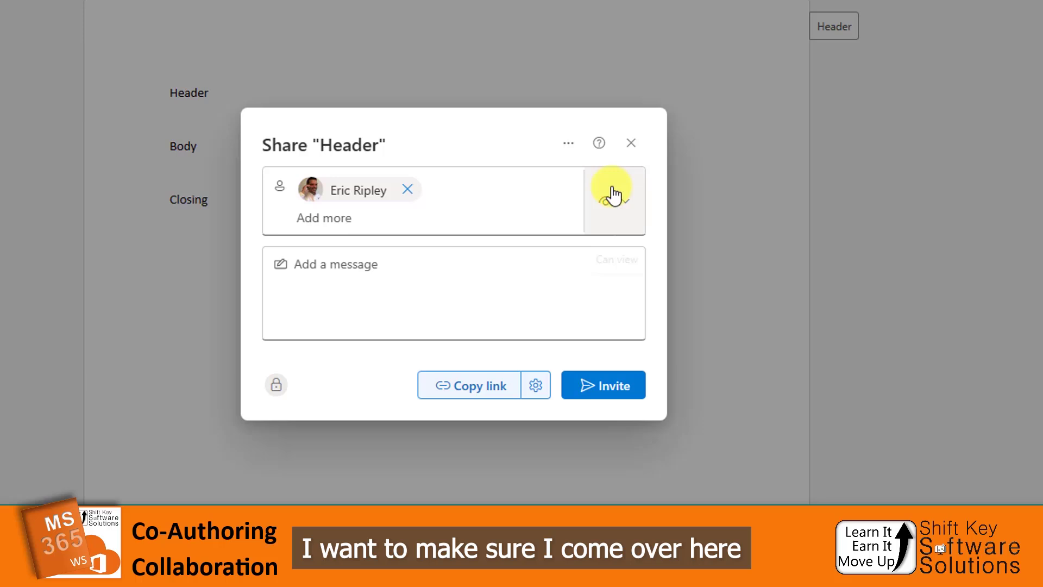
pyautogui.click(616, 217)
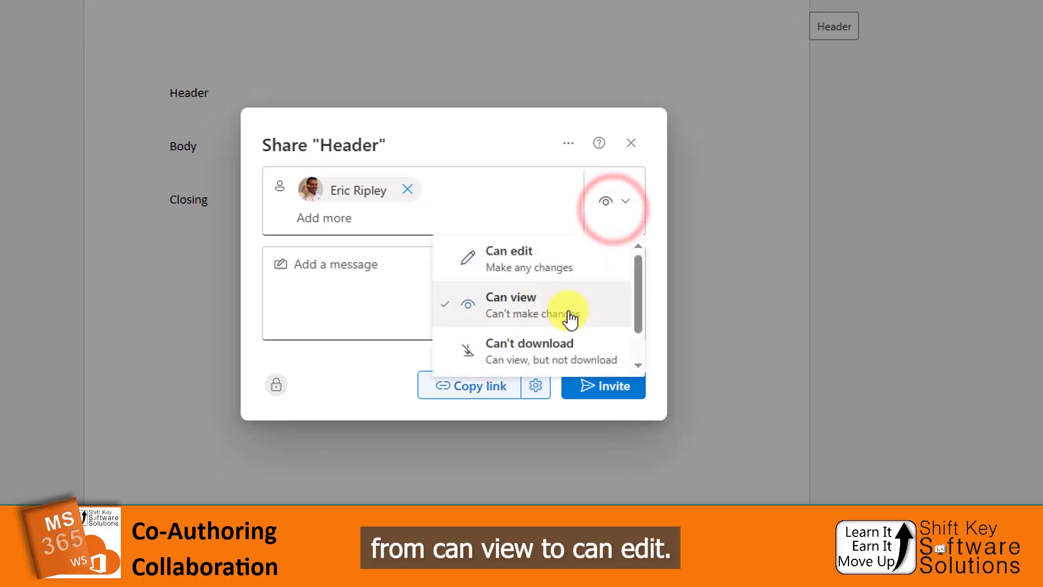
pyautogui.click(516, 268)
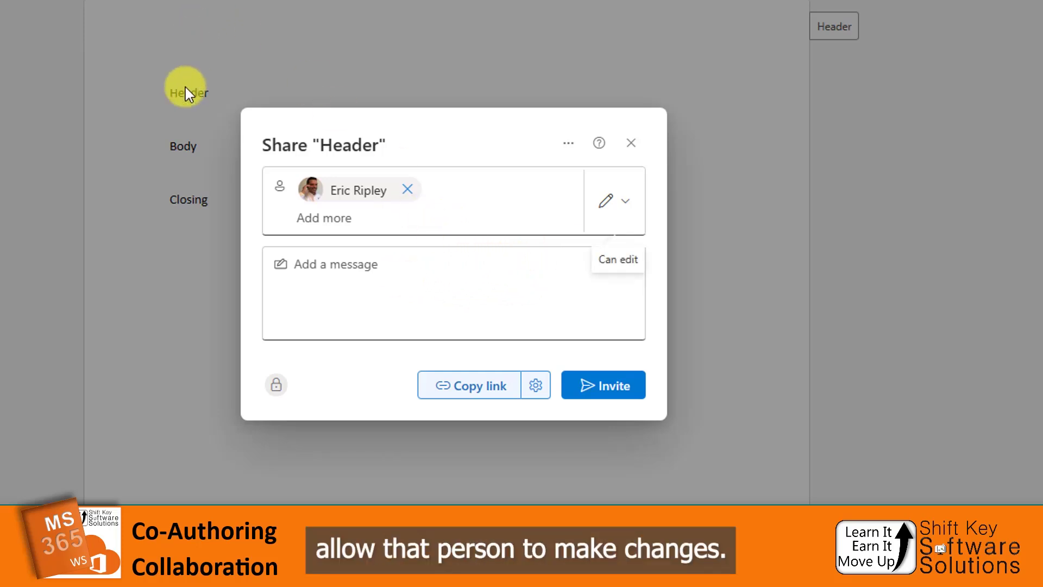
pyautogui.click(405, 272)
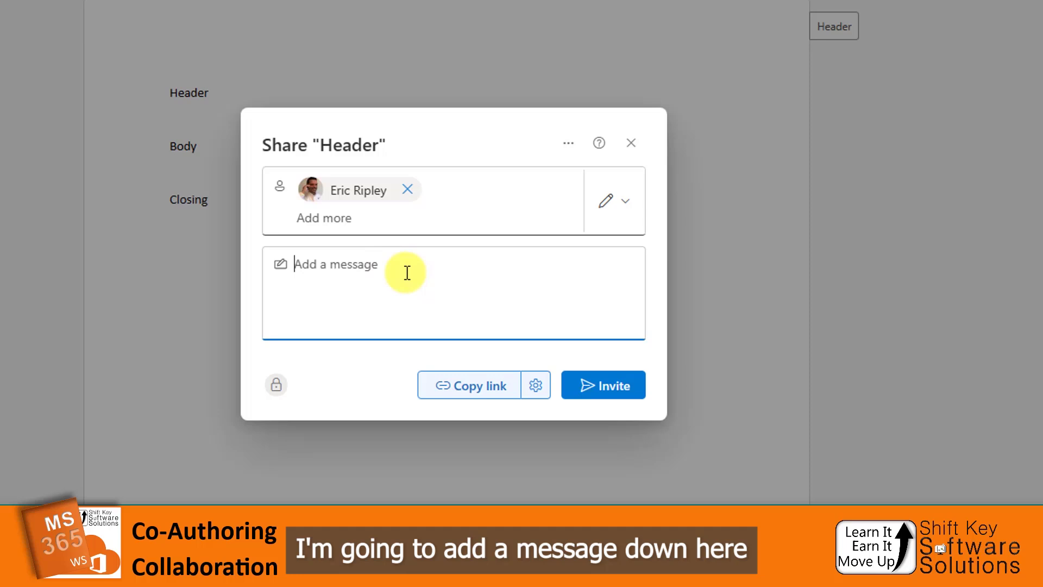
pyautogui.write('Please add Header, Body and Closing content to this Office Project document.')
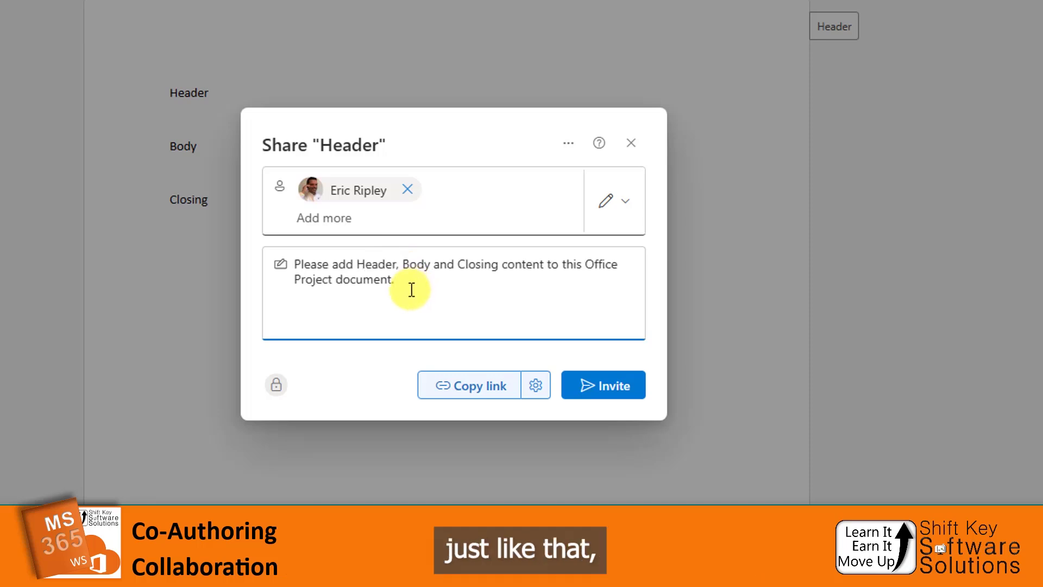
pyautogui.click(613, 397)
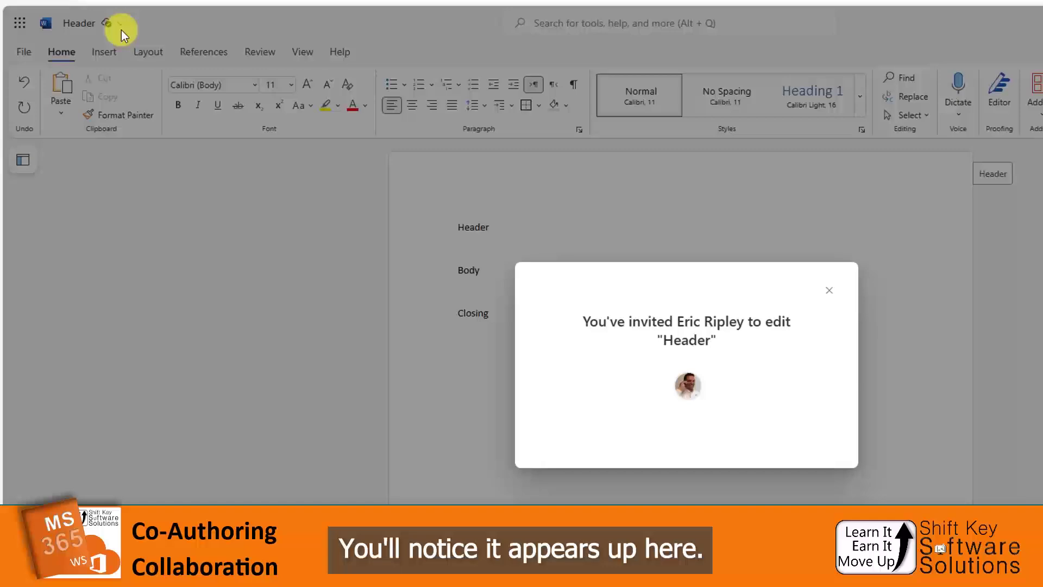
# Step: Close the invitation confirmation and place the cursor on the empty line below Closing
pyautogui.click(829, 290)
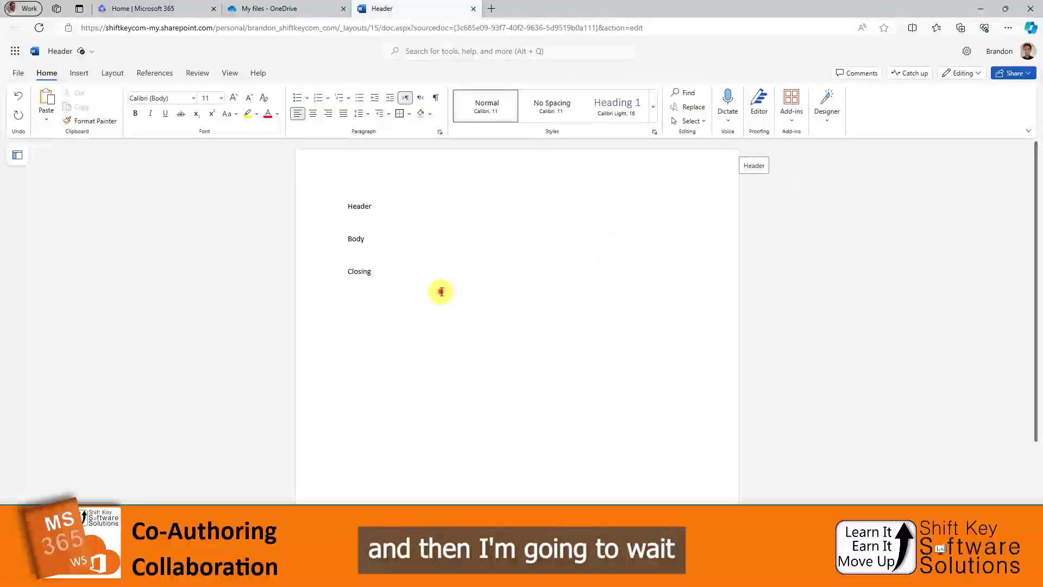
pyautogui.click(472, 303)
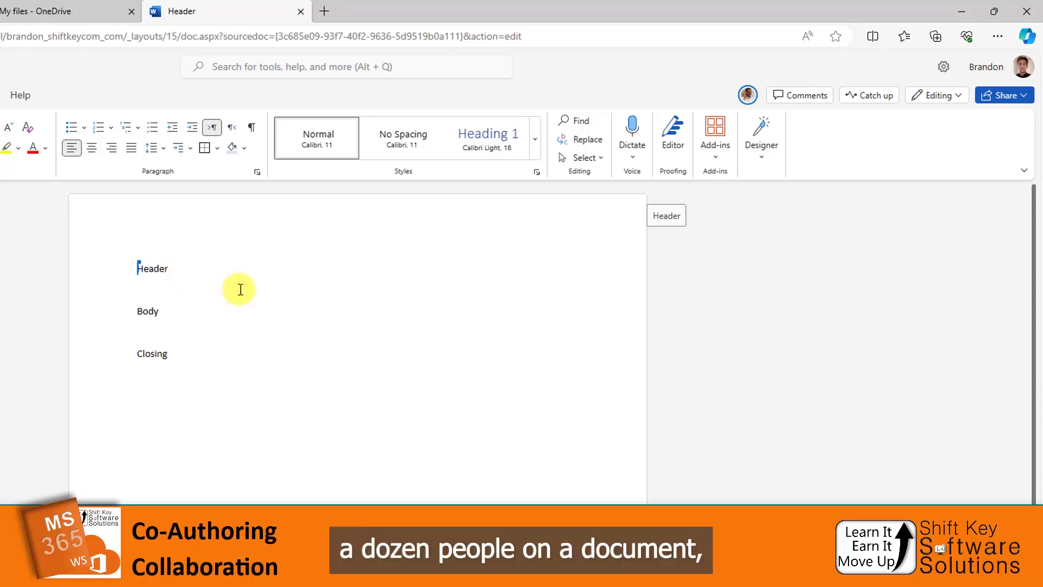
pyautogui.moveTo(145, 263)
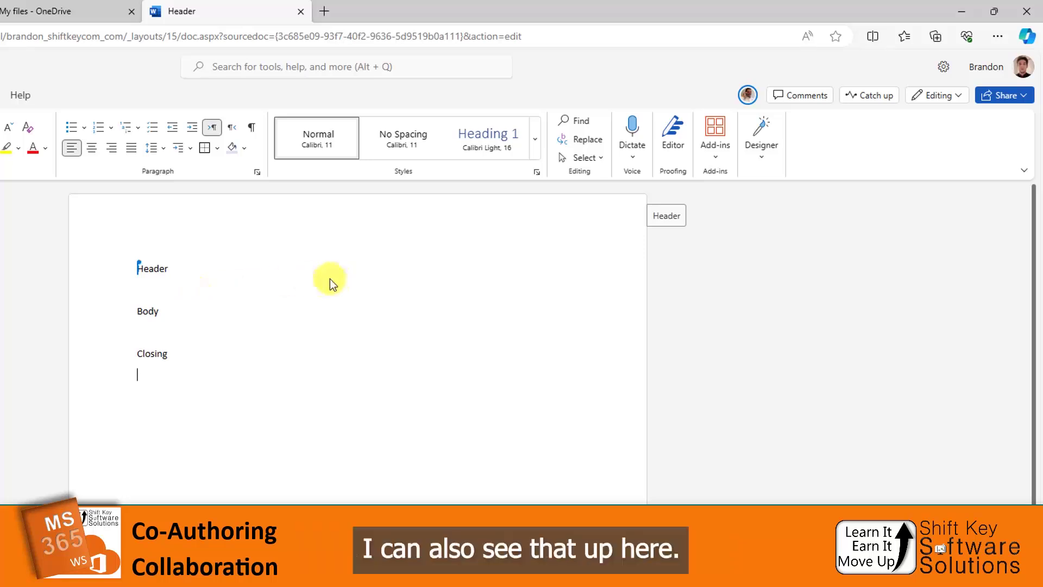
pyautogui.click(748, 96)
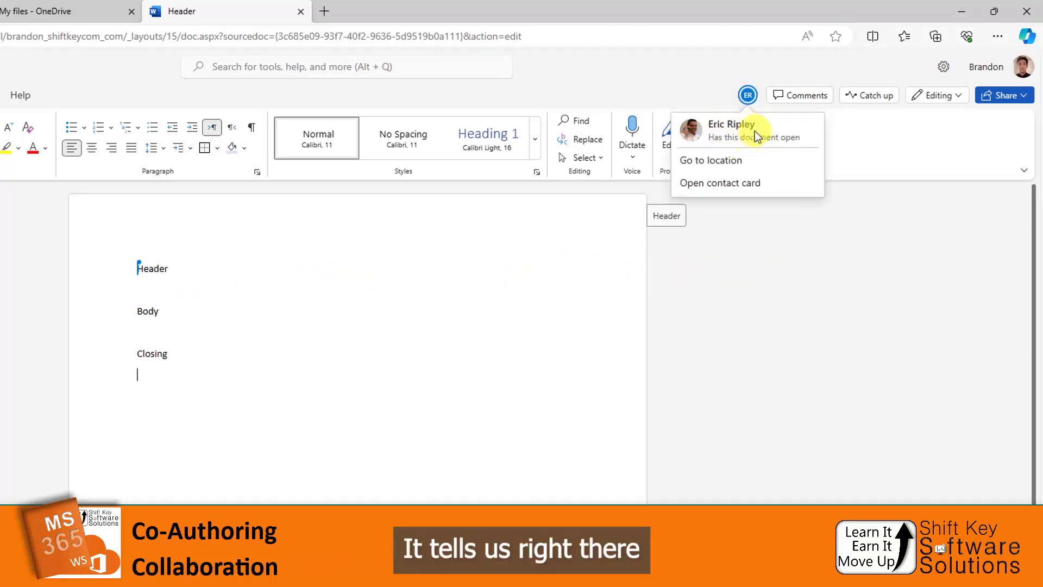
pyautogui.click(720, 160)
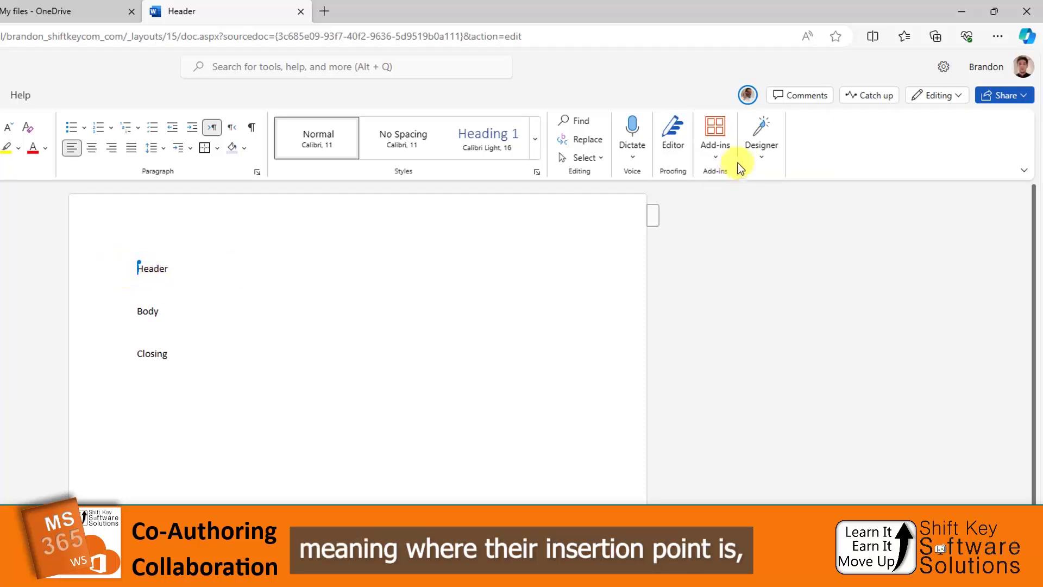
pyautogui.click(747, 97)
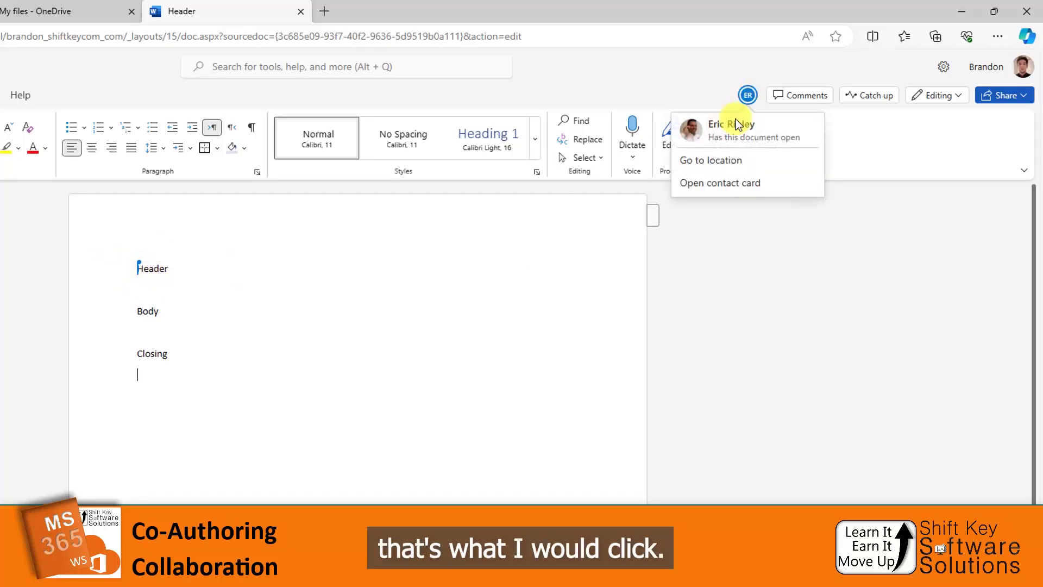
pyautogui.click(720, 161)
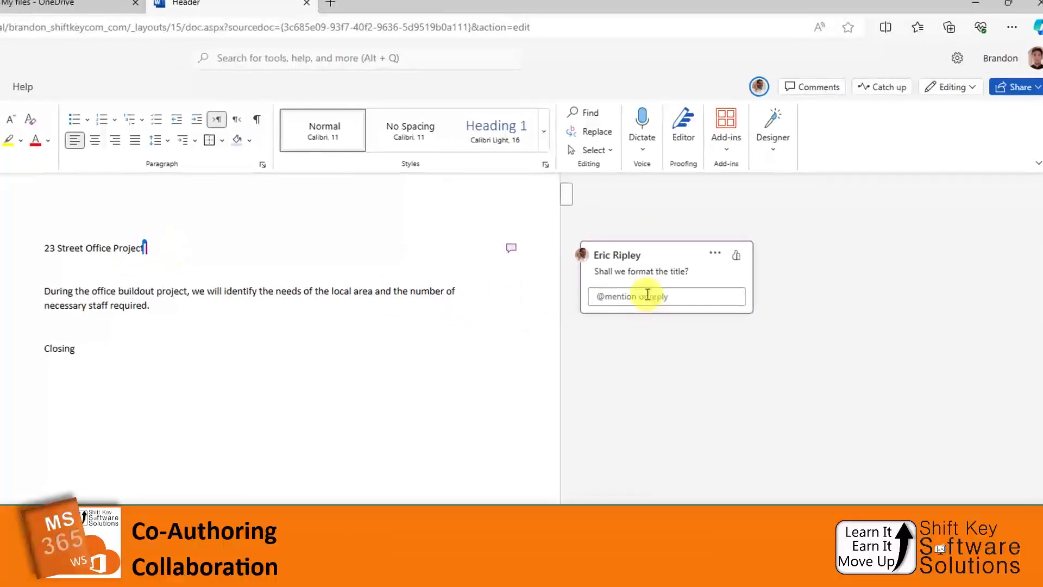
# Step: Reply 'What did you have in mind as a format?' to the title comment
pyautogui.click(682, 296)
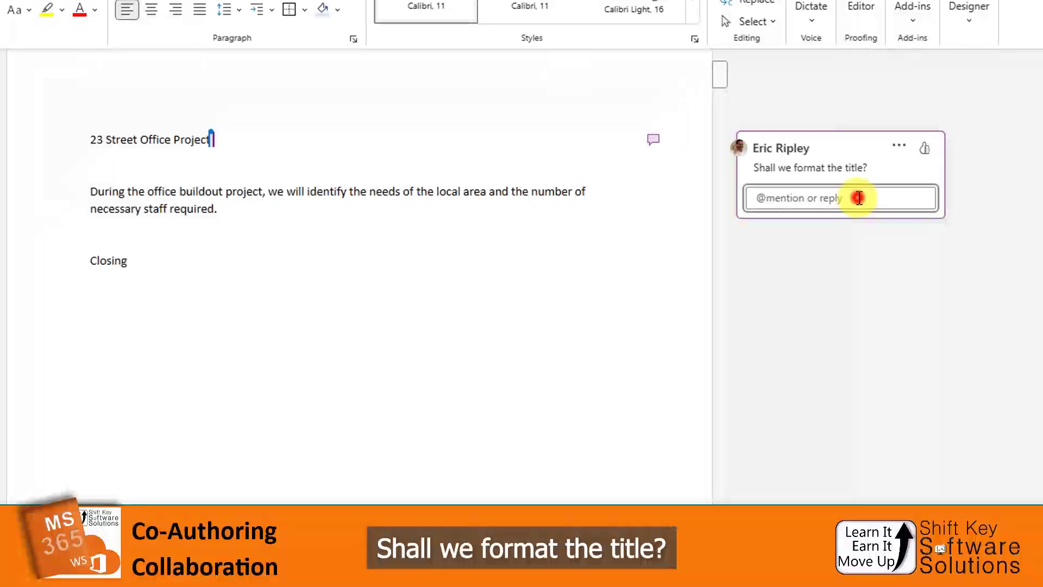
pyautogui.write('What did you have in mind as a format')
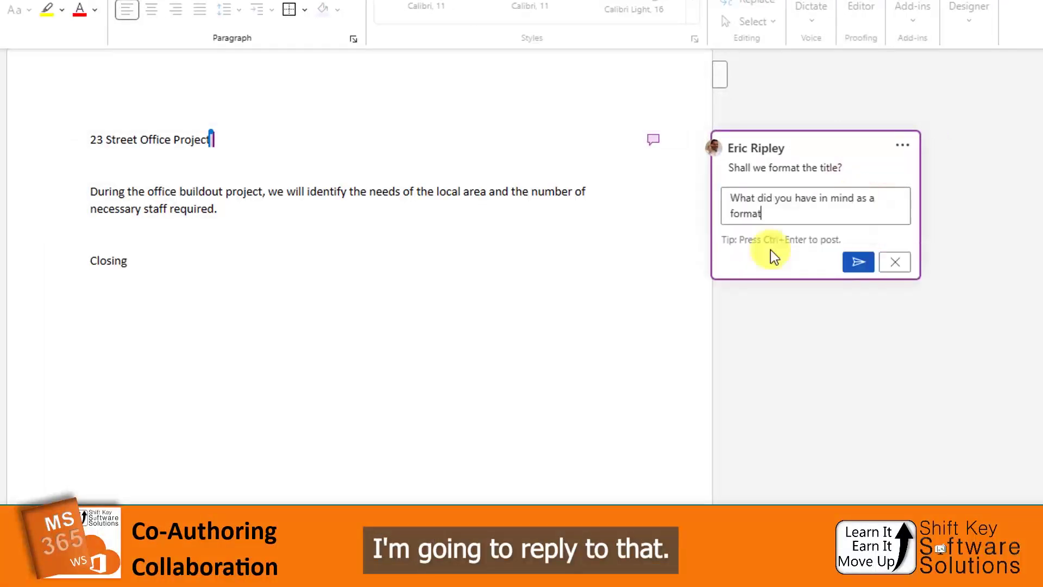
pyautogui.write('?')
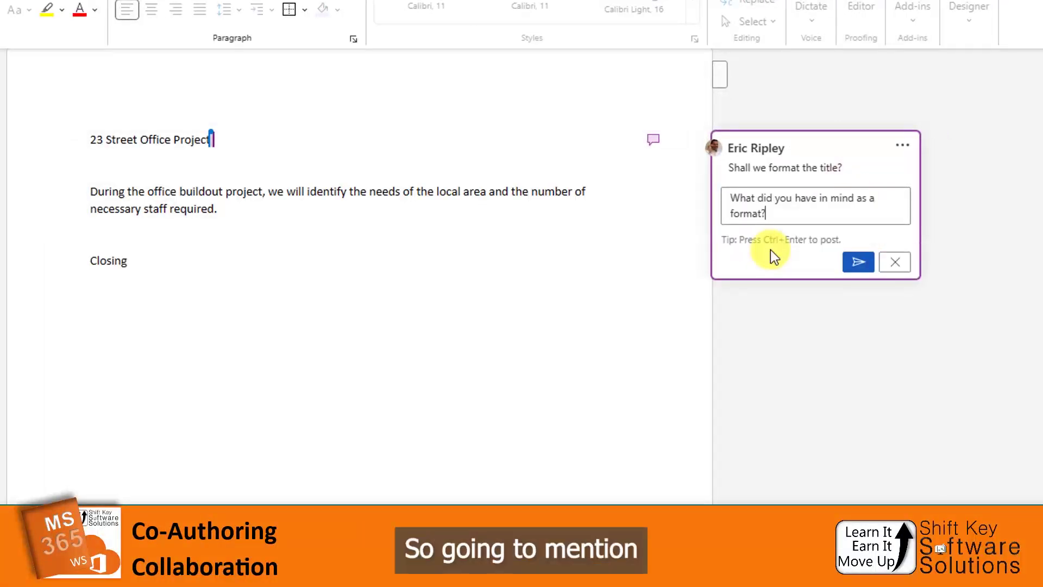
pyautogui.click(857, 263)
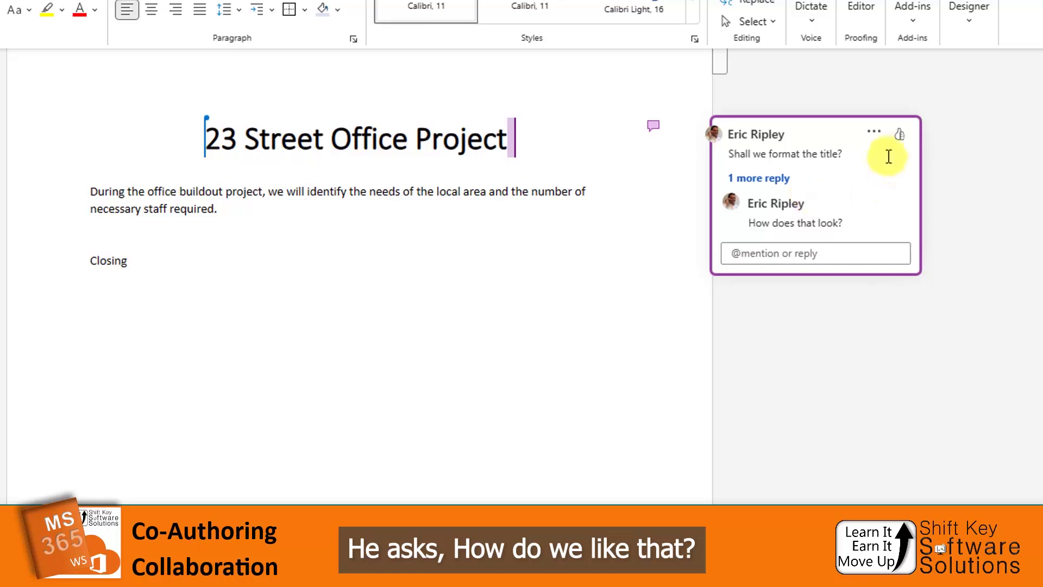
# Step: Like the title comment and post the reply 'Looks great. Thanks'
pyautogui.click(900, 134)
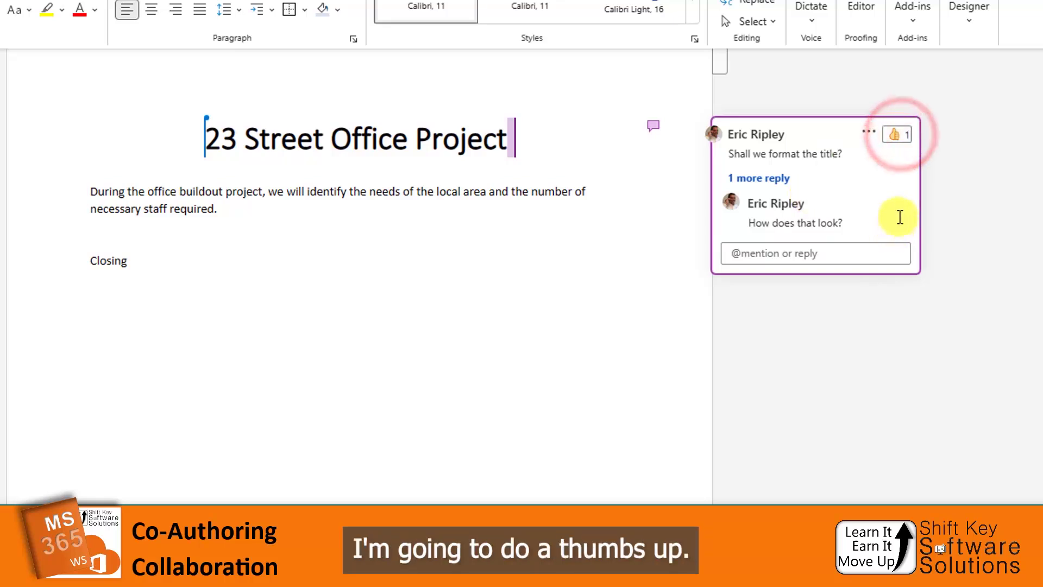
pyautogui.click(796, 252)
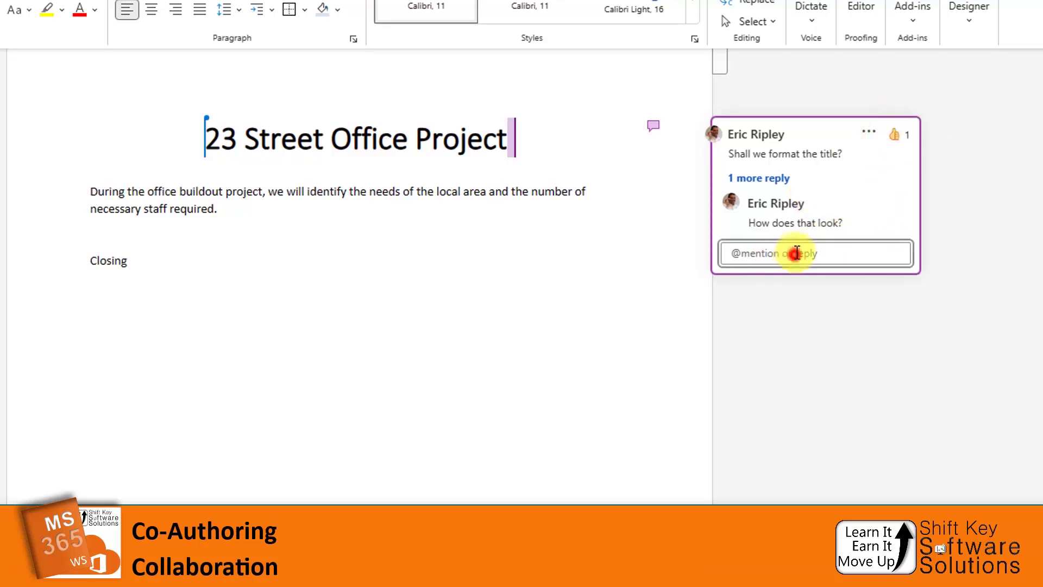
pyautogui.write('Lo')
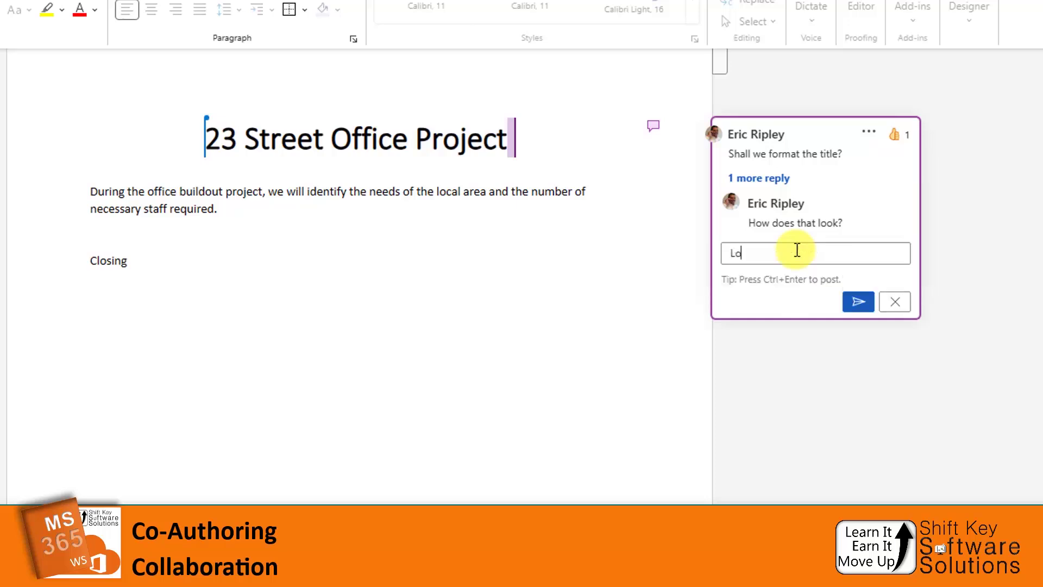
pyautogui.write('oks great. Thanks')
pyautogui.click(856, 302)
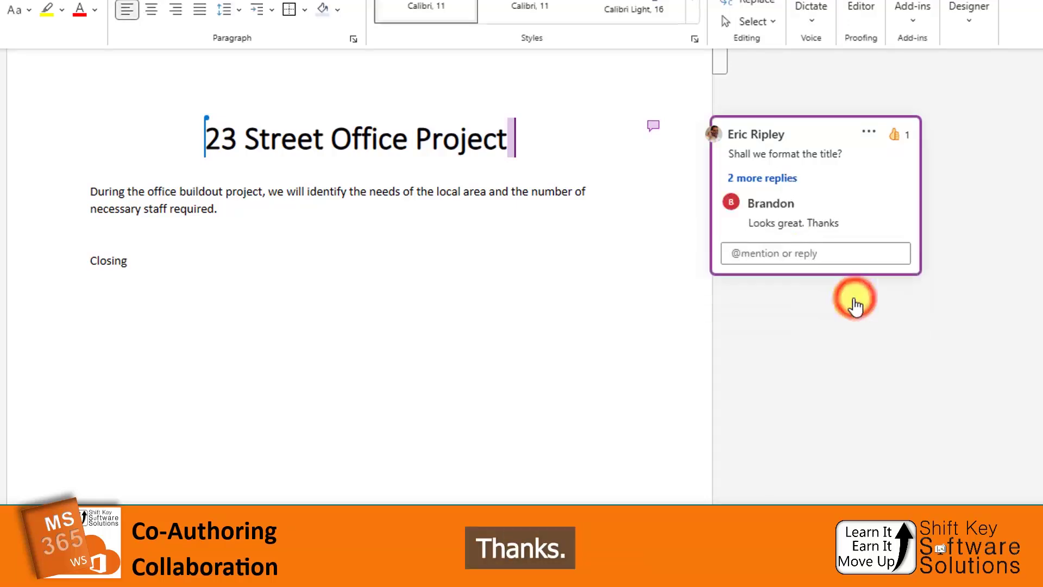
# Step: Resolve the title comment thread, check it in the Comments pane, then close the pane
pyautogui.click(869, 133)
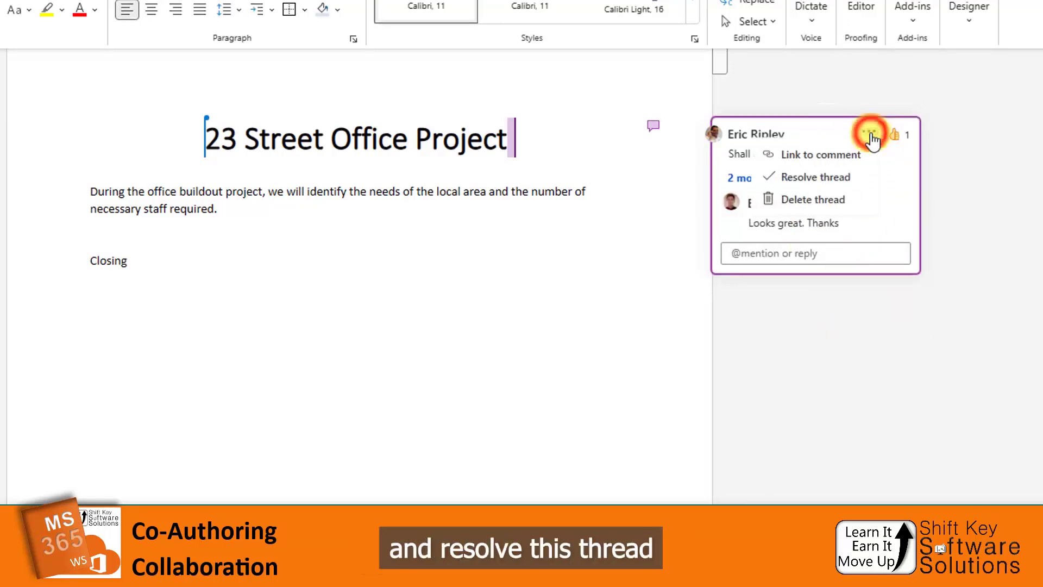
pyautogui.click(801, 185)
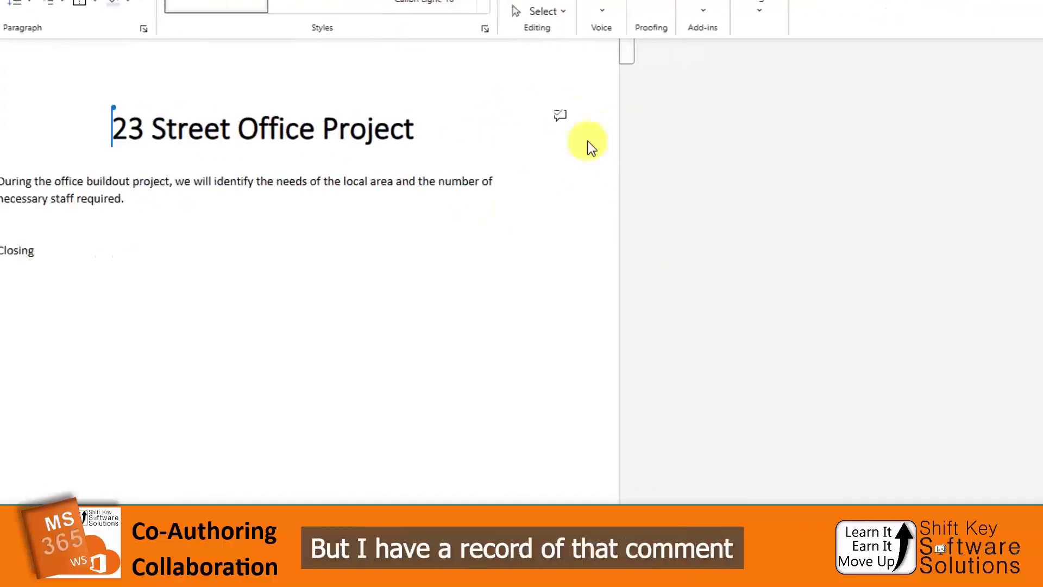
pyautogui.click(561, 115)
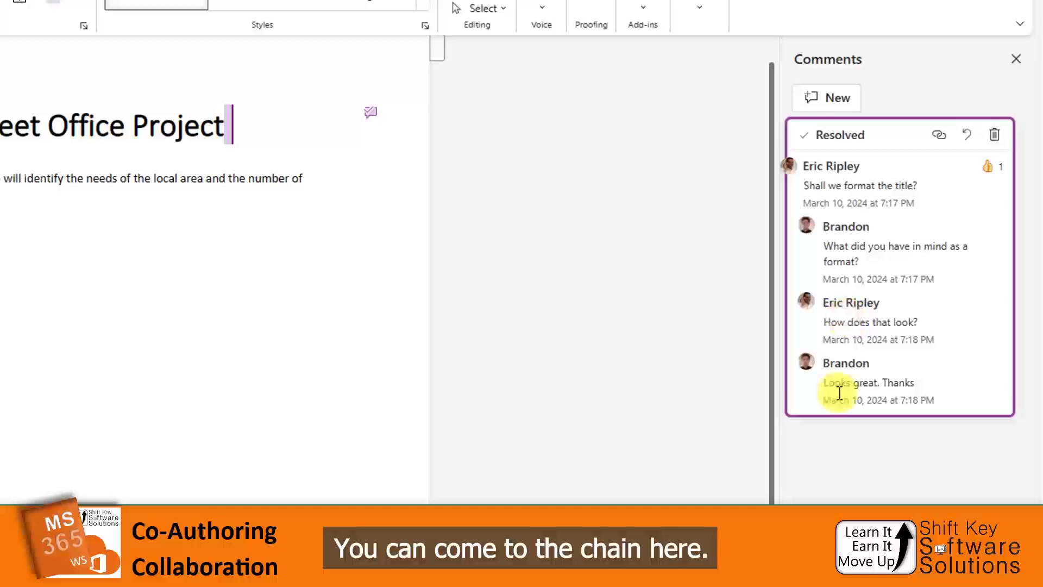
pyautogui.click(1015, 60)
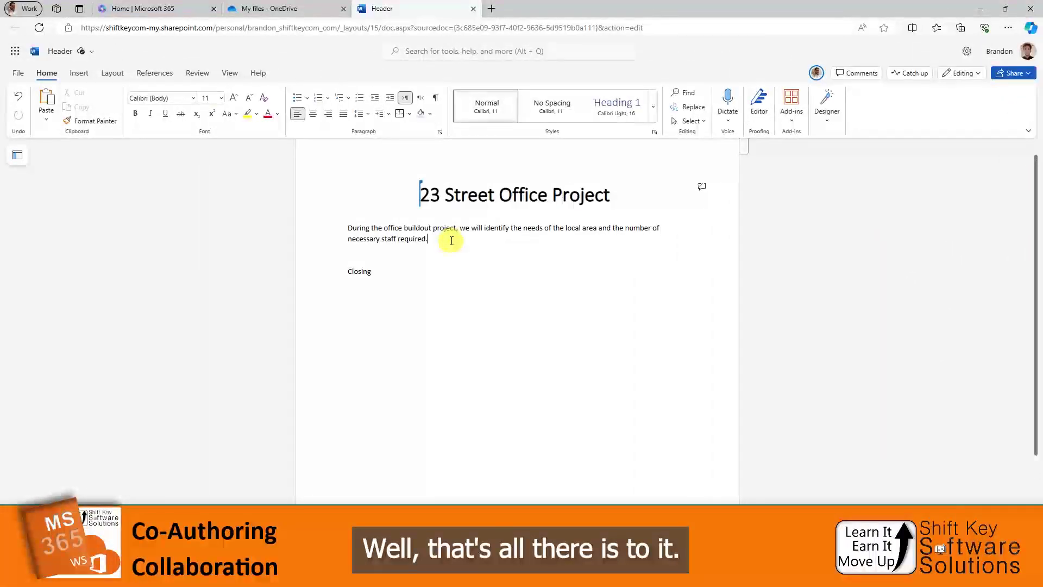
pyautogui.click(451, 241)
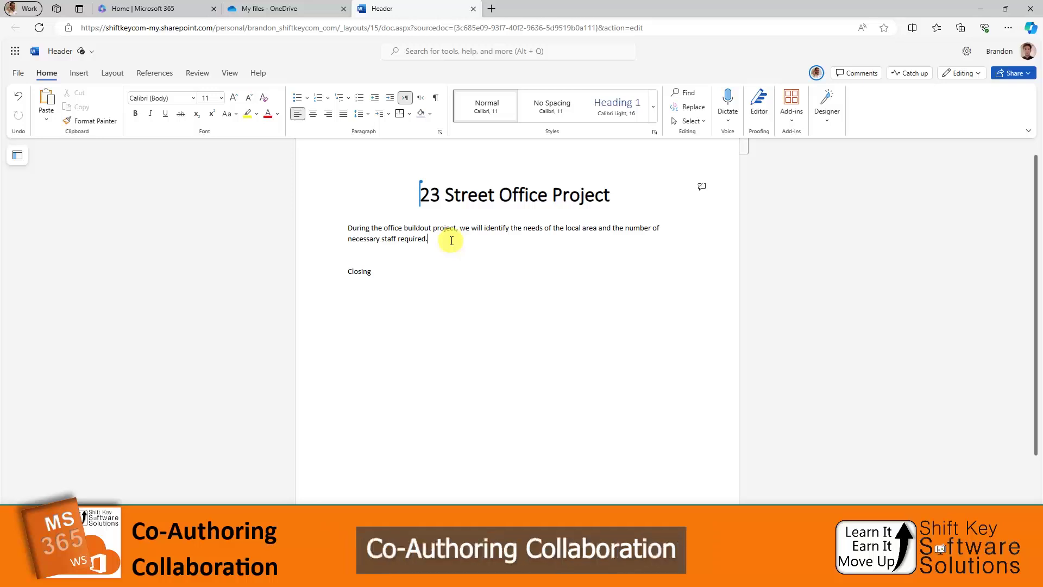